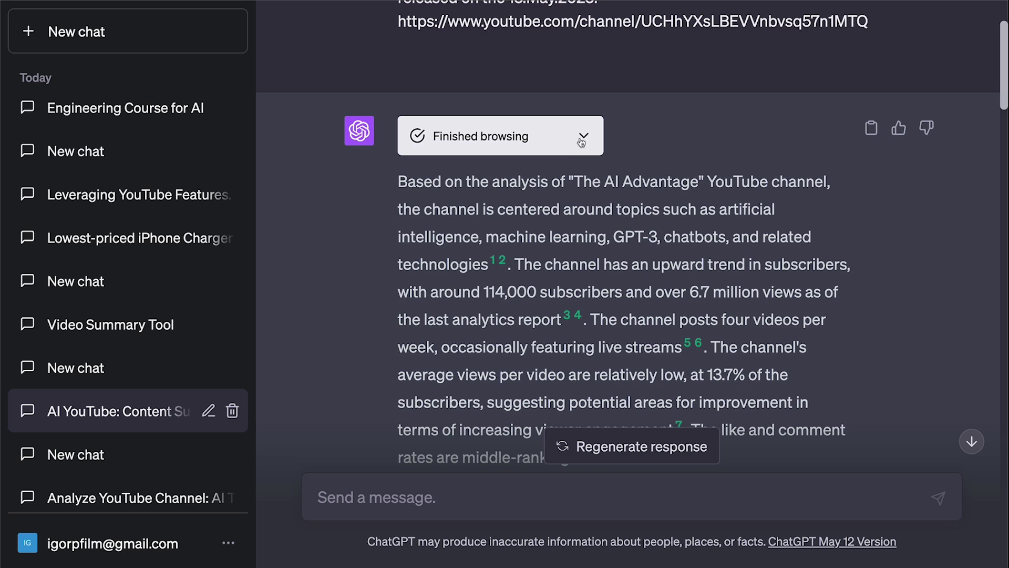
Expand the Finished browsing steps behind the 50k+ AI YouTubers answer.
click(584, 138)
scroll(694, 182, down, 1)
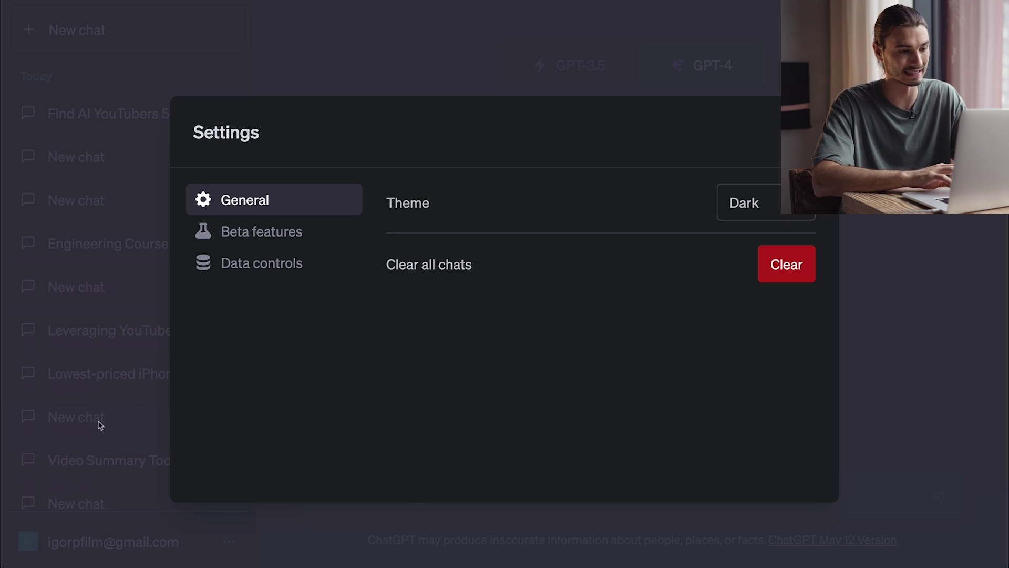
Confirm web browsing in Beta features, then switch GPT-4 to the Browsing model.
click(288, 232)
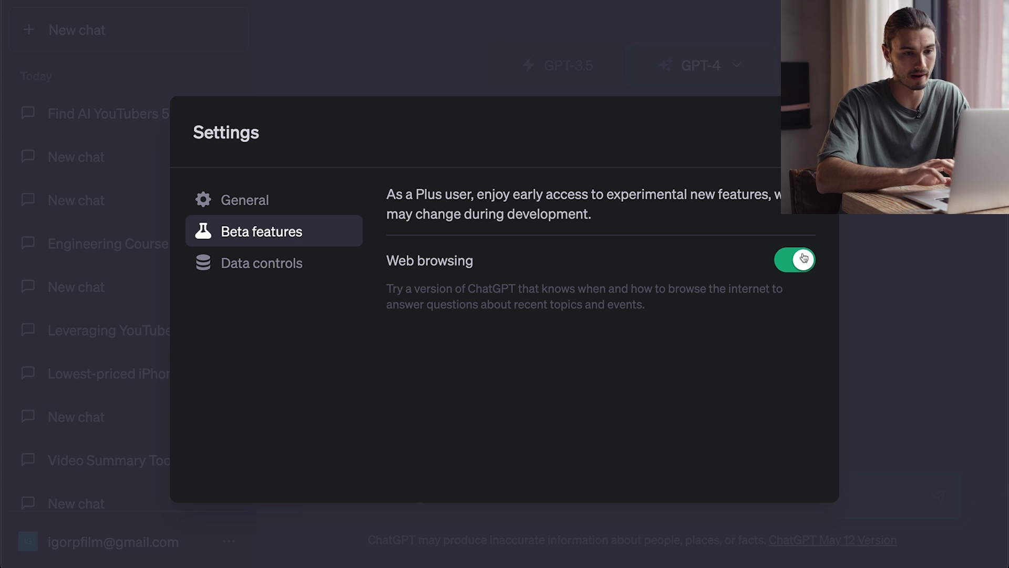
click(527, 85)
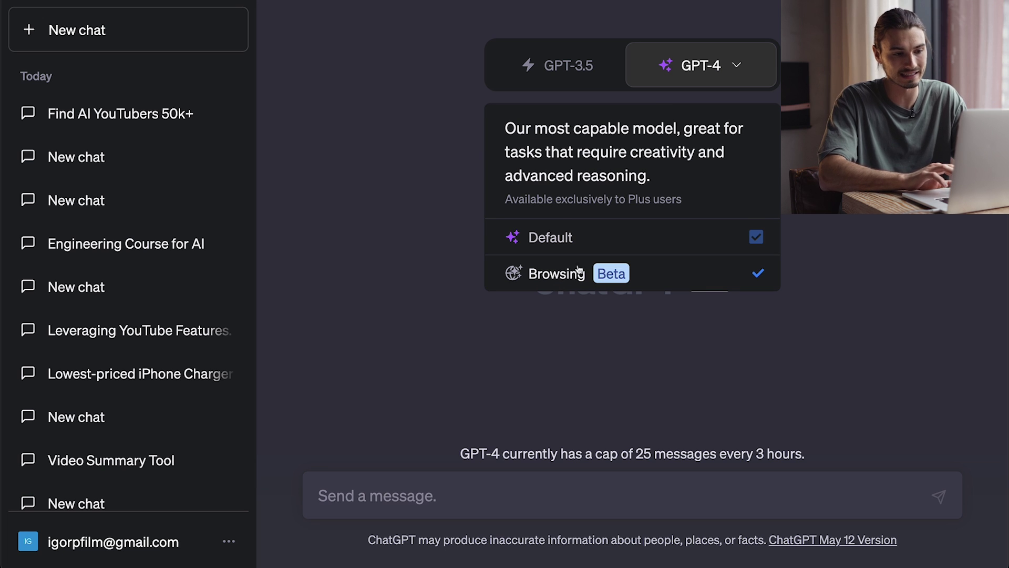
click(564, 274)
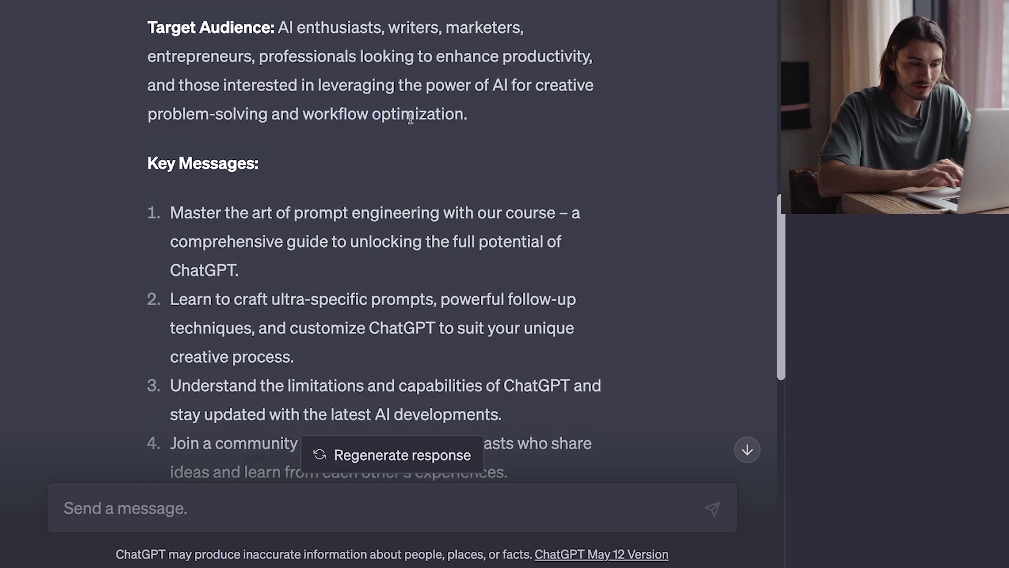
scroll(410, 118, up, 1)
drag(289, 271, 409, 311)
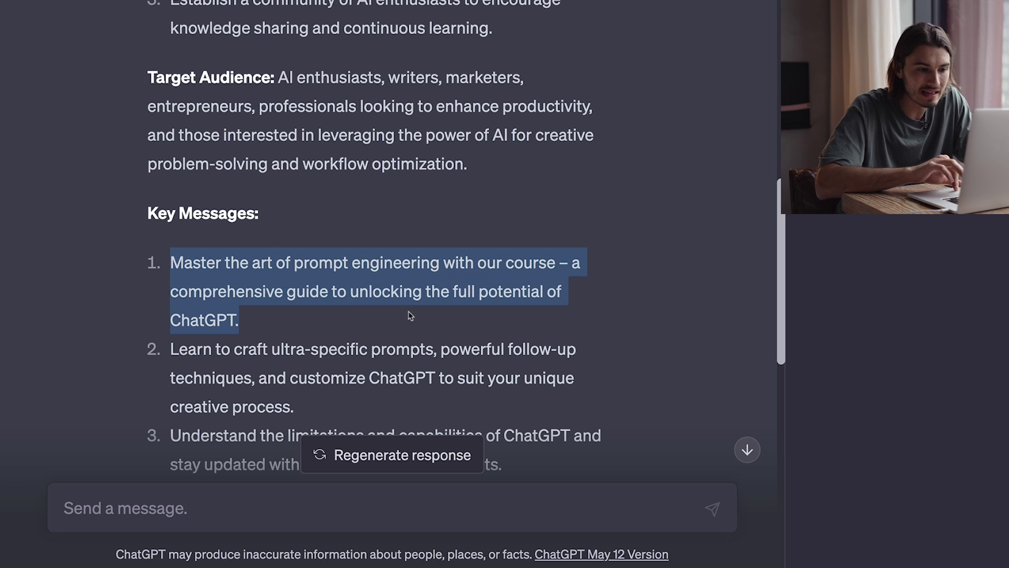
click(408, 311)
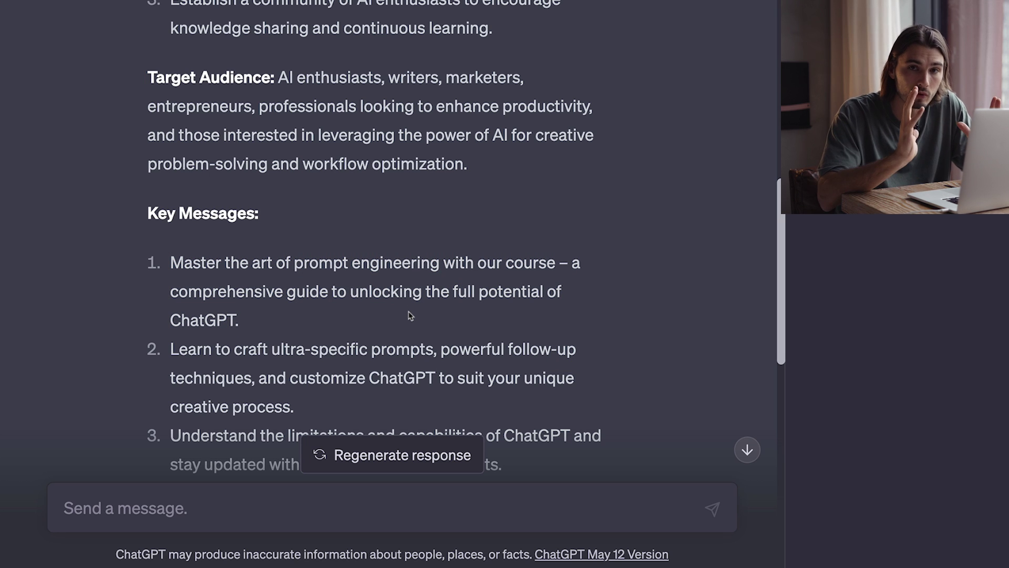
scroll(153, 150, down, 5)
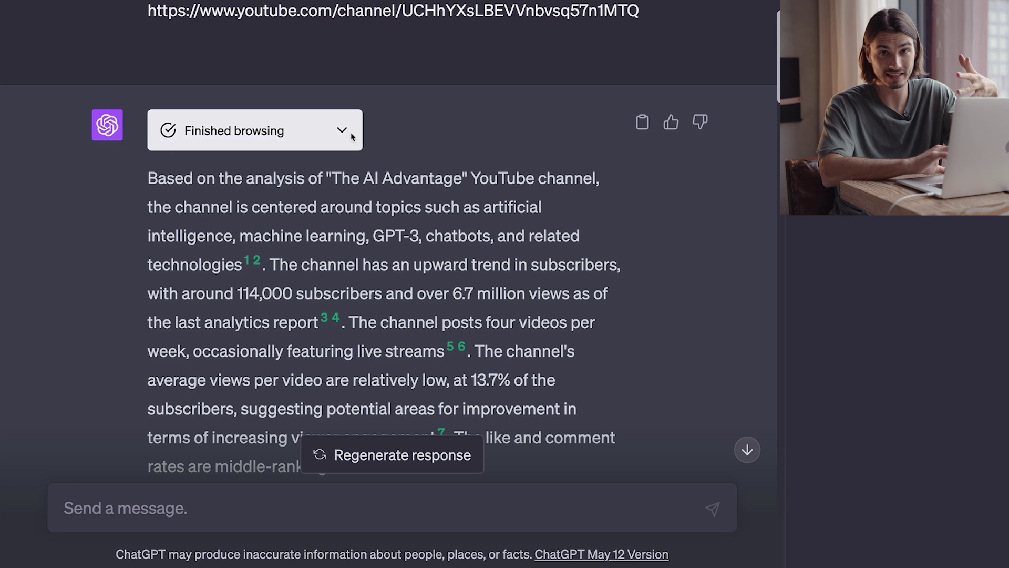
click(342, 132)
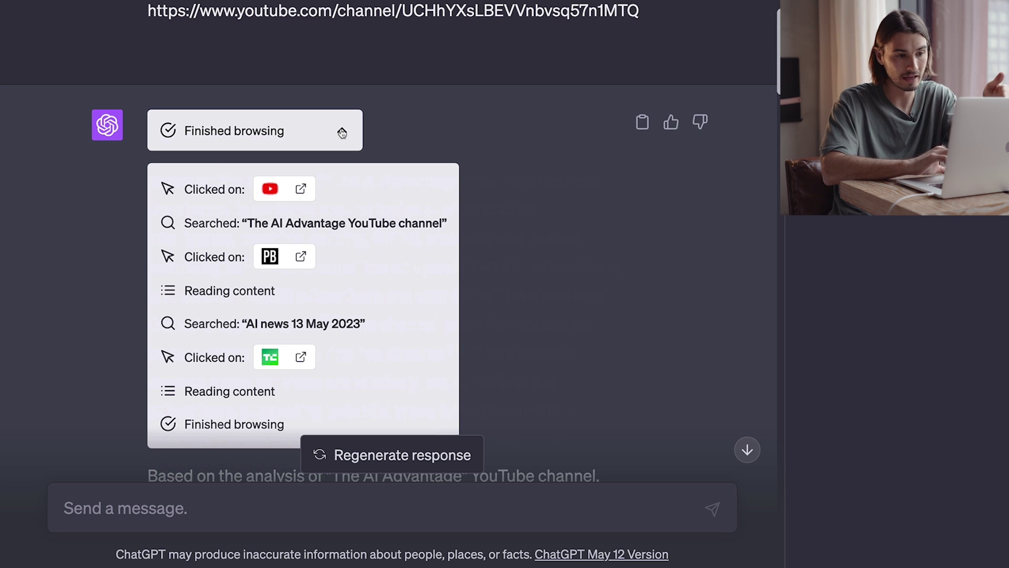
scroll(483, 189, down, 1)
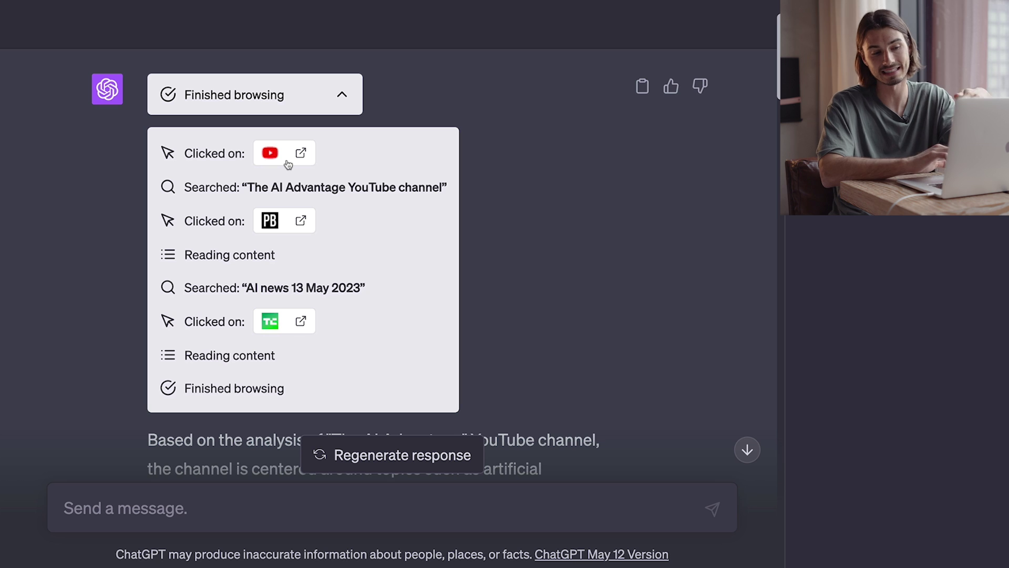
click(269, 220)
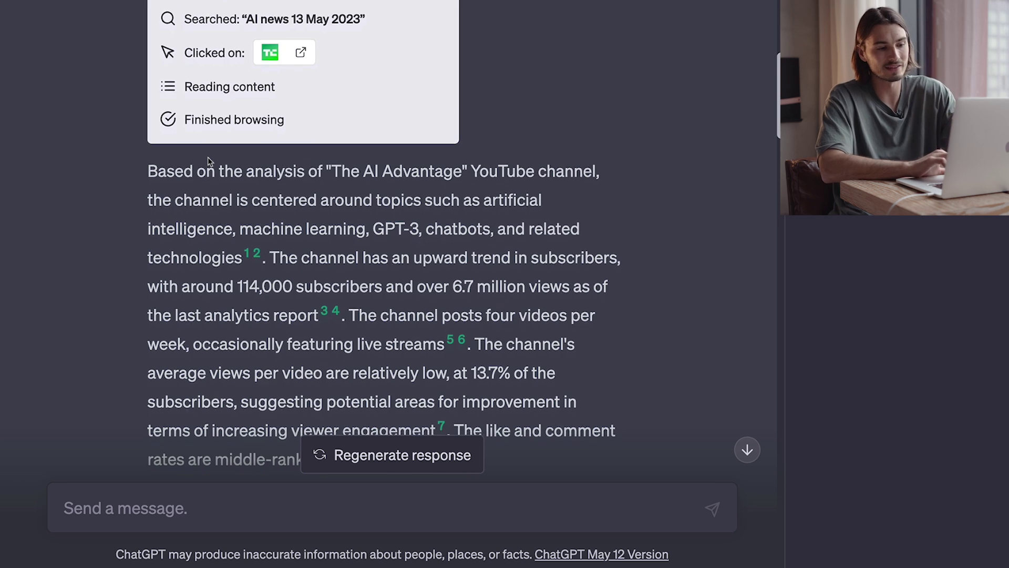
scroll(205, 160, down, 2)
scroll(207, 158, down, 3)
scroll(208, 158, down, 1)
scroll(207, 158, down, 1)
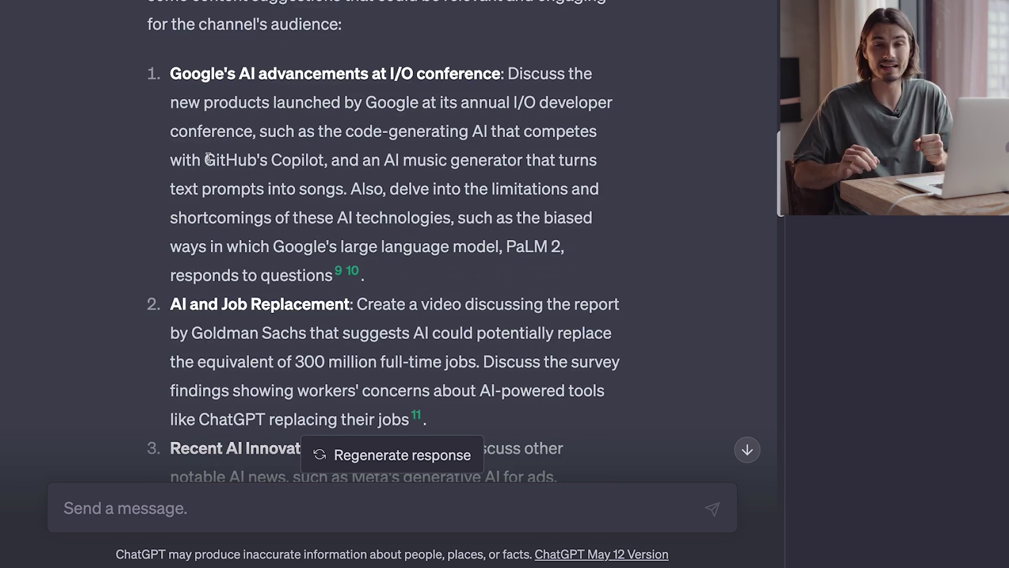
scroll(207, 158, down, 2)
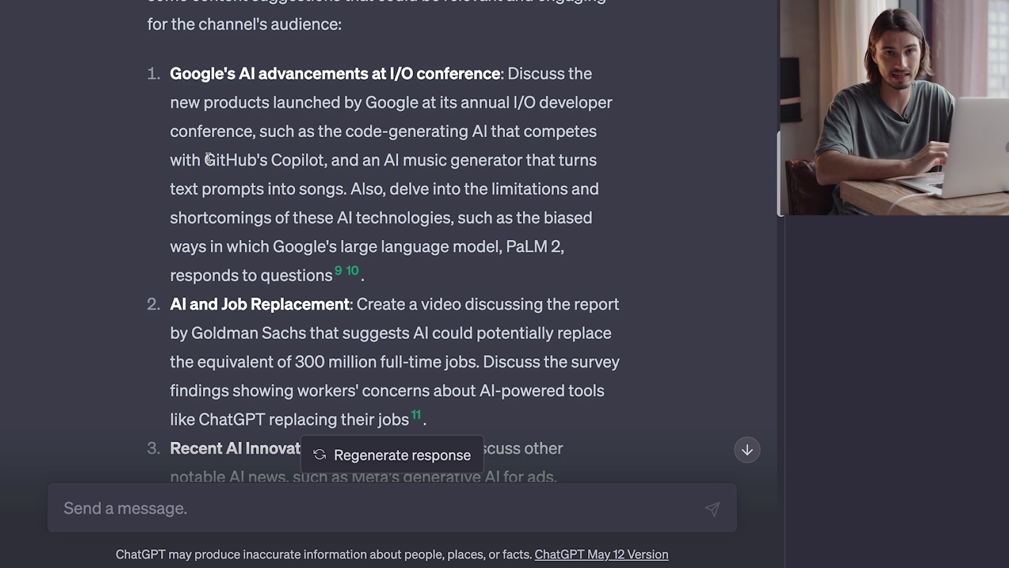
scroll(208, 158, down, 1)
scroll(207, 159, down, 1)
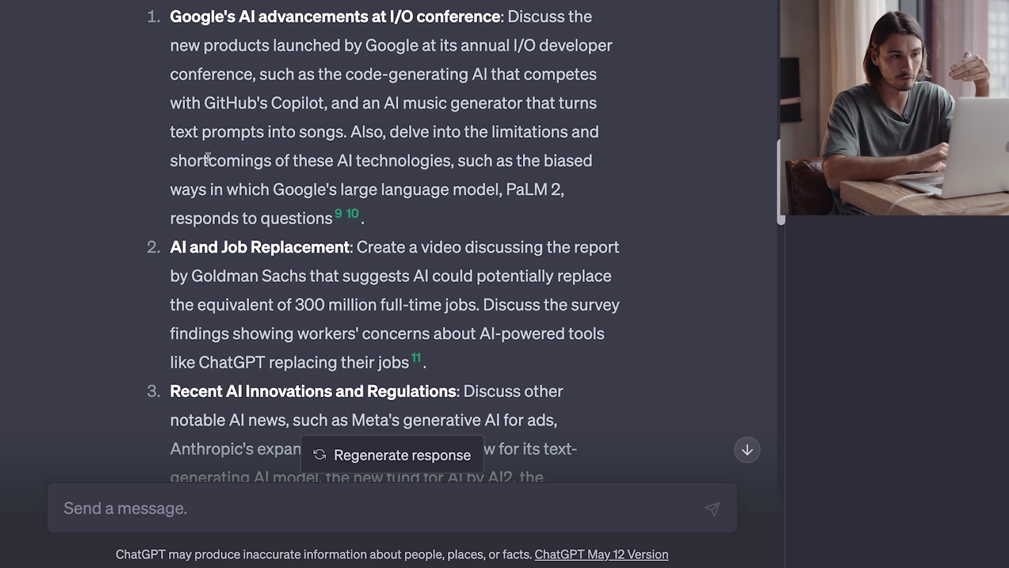
scroll(207, 157, up, 1)
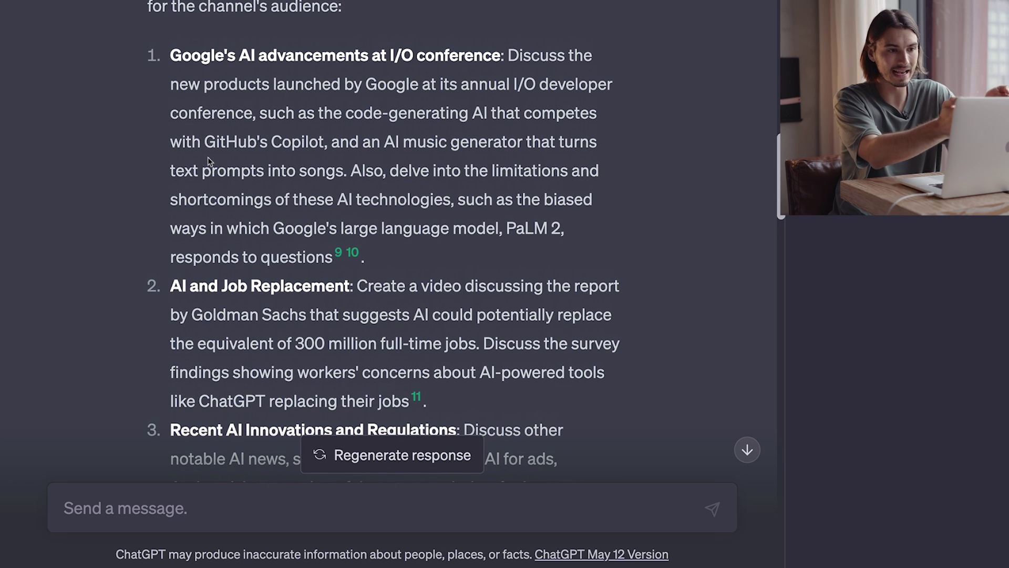
scroll(208, 160, down, 1)
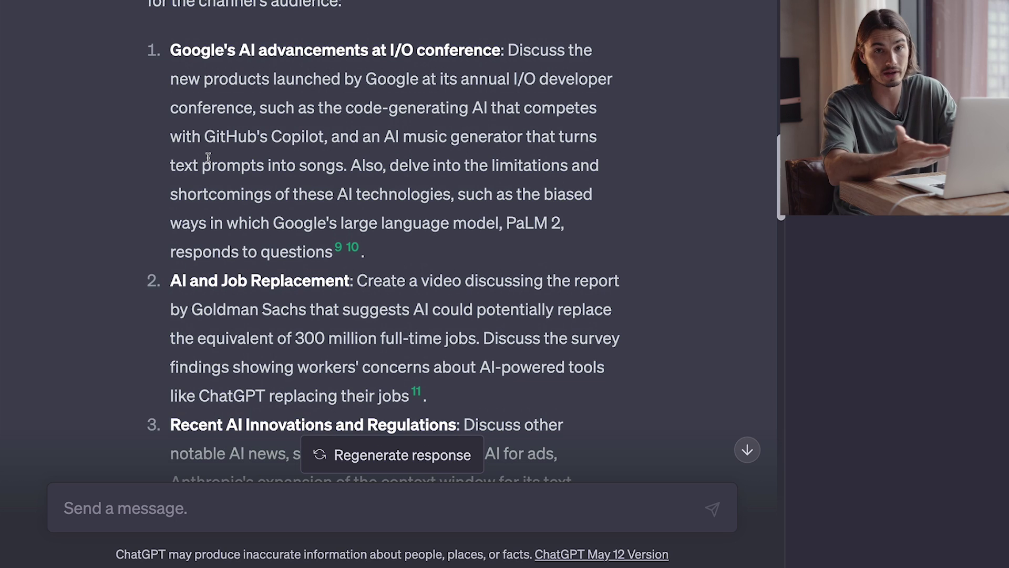
scroll(208, 160, down, 1)
scroll(405, 103, down, 6)
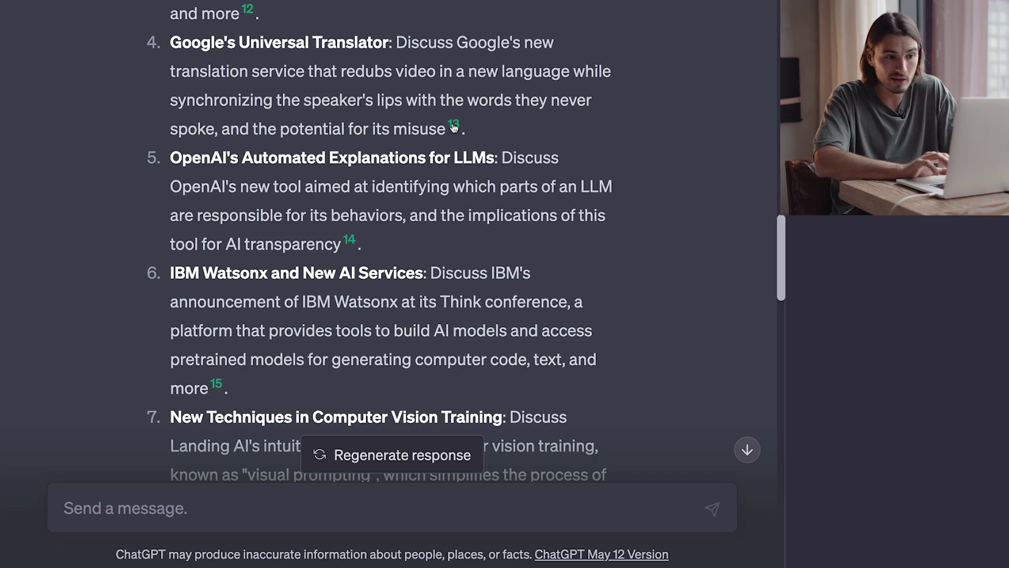
Open the TechCrunch weekly AI roundup cited for Google's universal translator.
click(454, 126)
scroll(403, 177, down, 3)
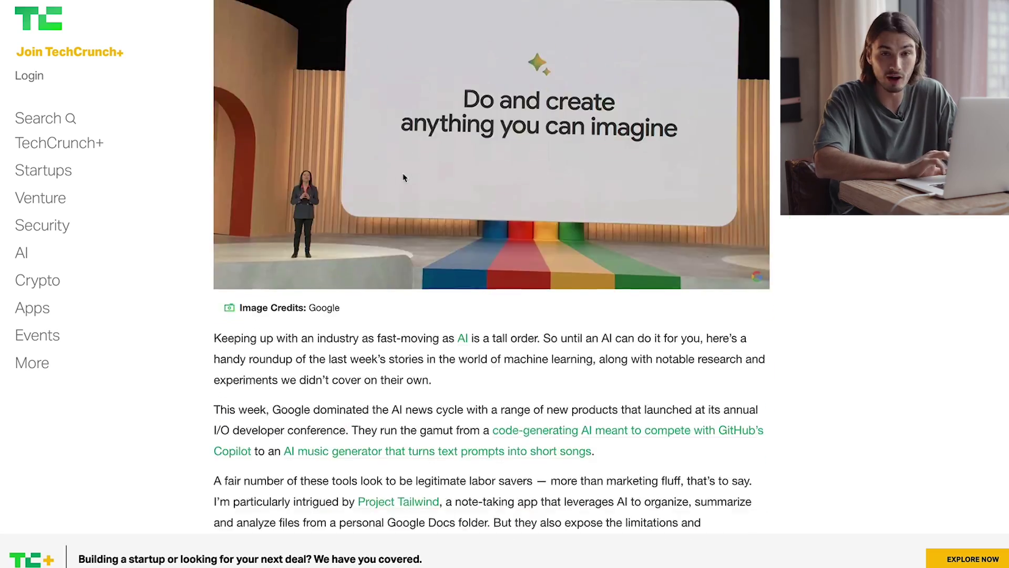
scroll(403, 177, down, 8)
scroll(404, 176, down, 3)
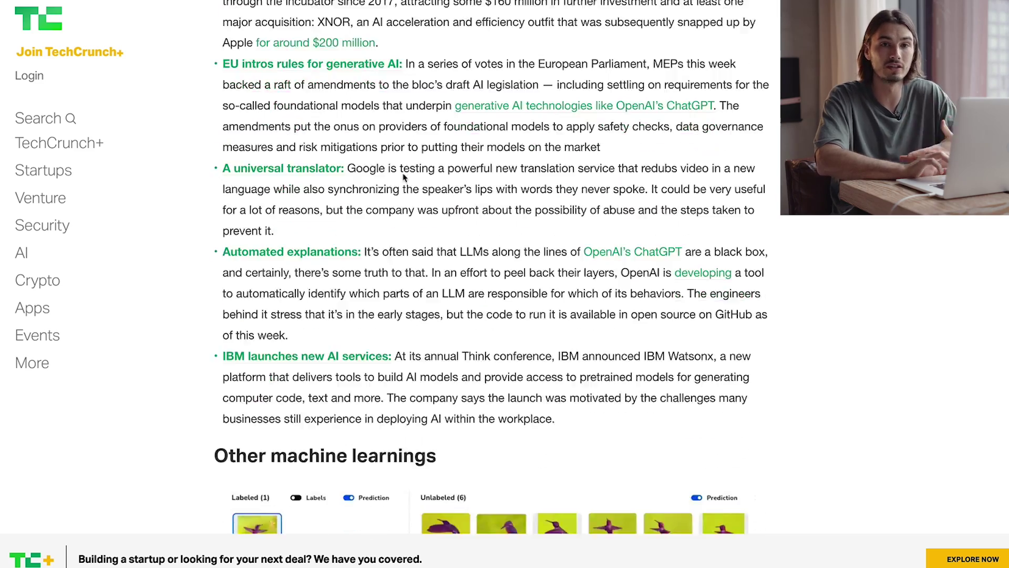
scroll(403, 176, down, 2)
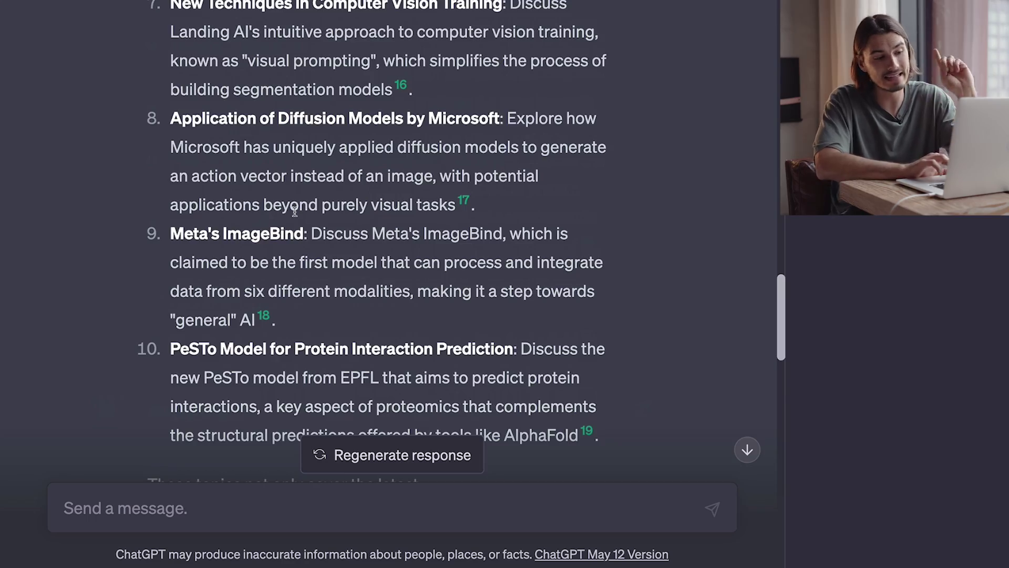
scroll(294, 210, down, 3)
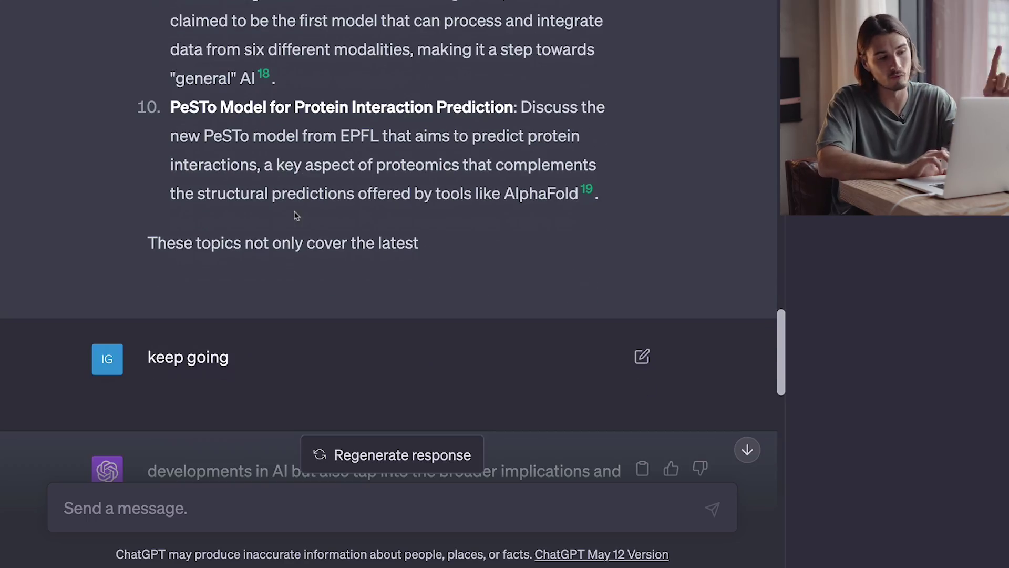
scroll(293, 162, down, 1)
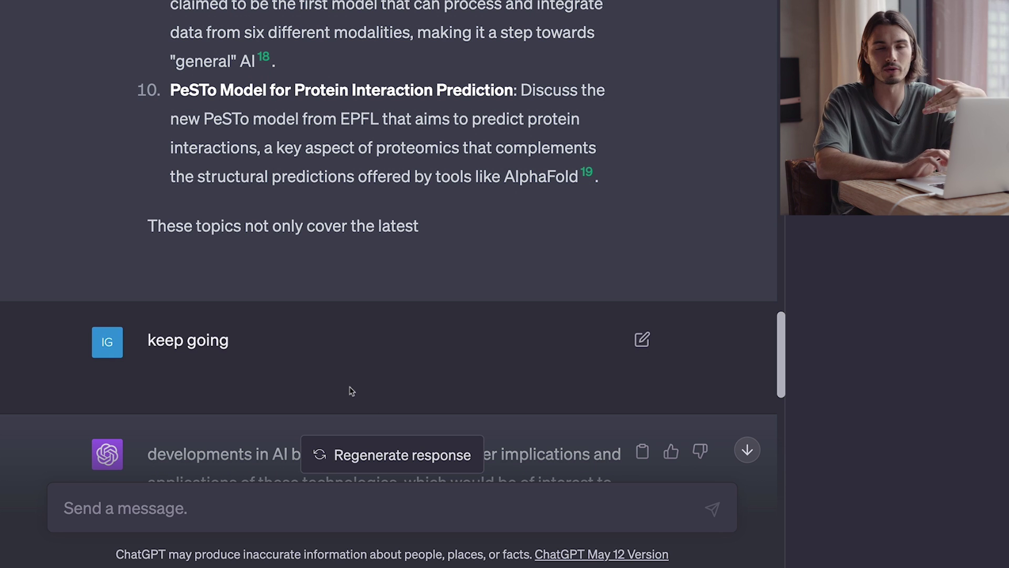
scroll(351, 391, down, 3)
scroll(351, 390, down, 2)
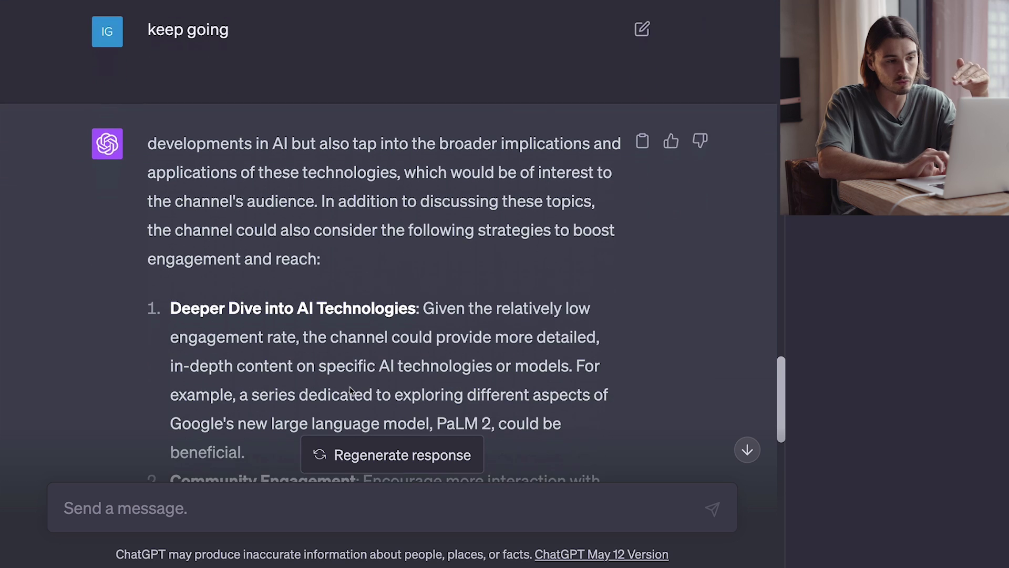
scroll(351, 390, down, 1)
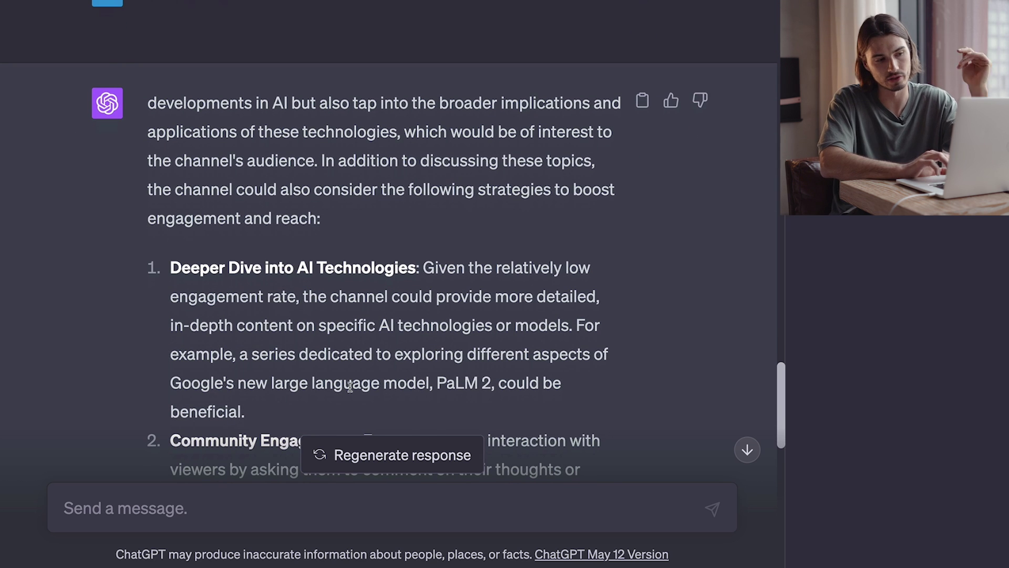
scroll(351, 387, down, 1)
drag(339, 147, 471, 163)
click(427, 176)
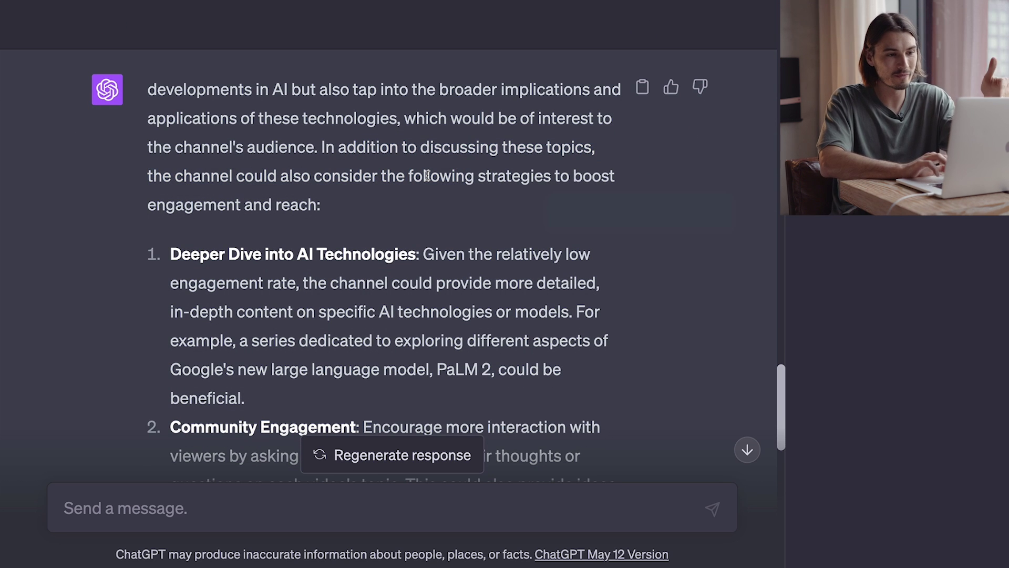
scroll(480, 216, down, 1)
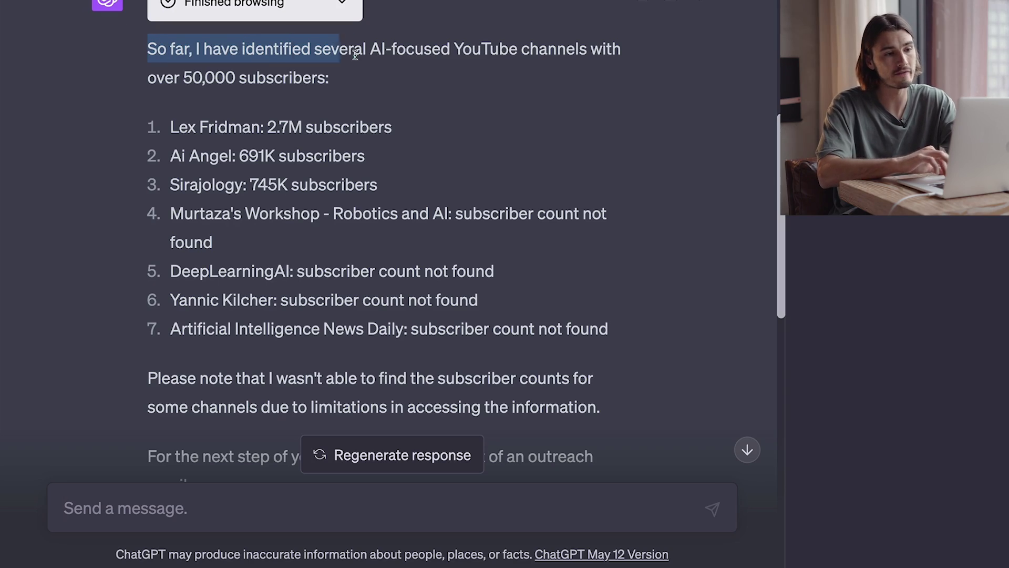
Expand the browsing steps and open the cited FeedSpot AI YouTube channels page.
drag(447, 66, 523, 72)
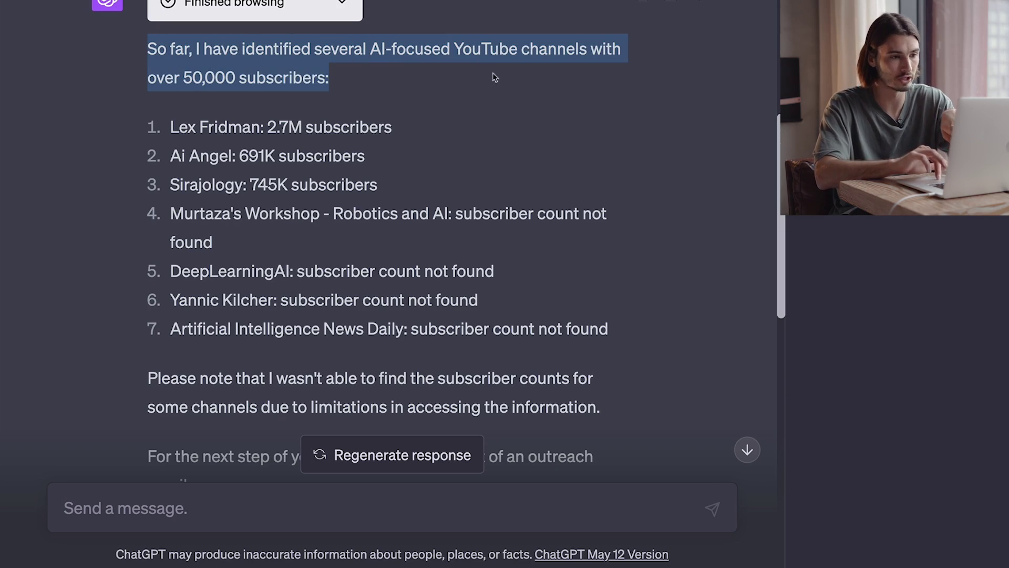
click(174, 134)
scroll(174, 135, down, 1)
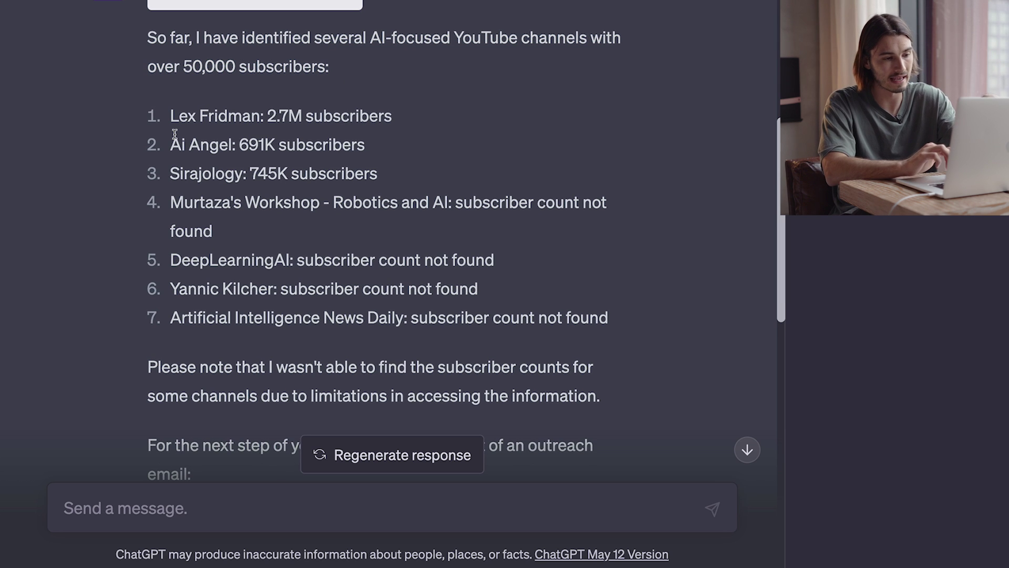
scroll(174, 135, up, 1)
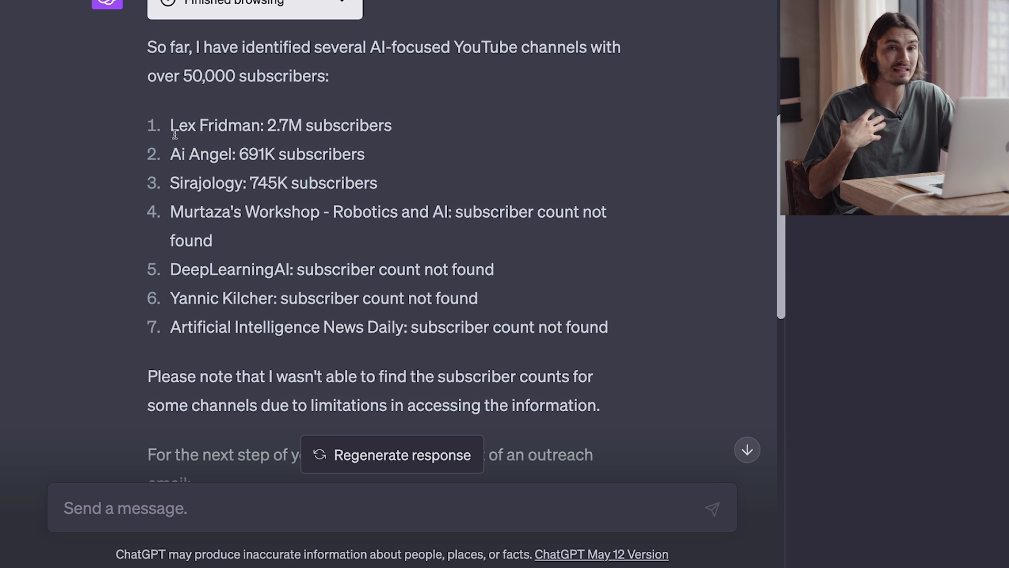
scroll(174, 134, up, 3)
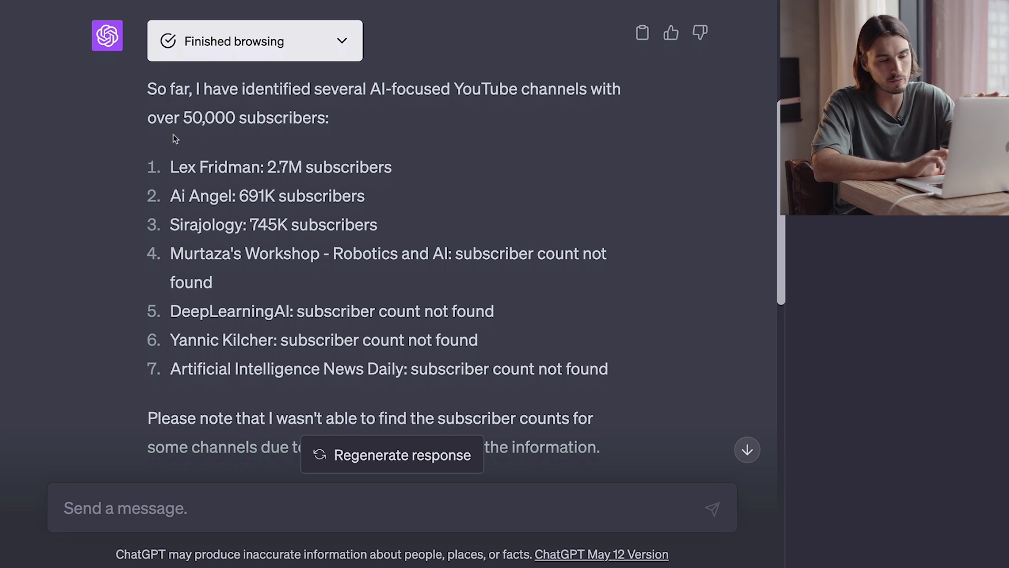
scroll(174, 134, down, 1)
scroll(174, 126, down, 3)
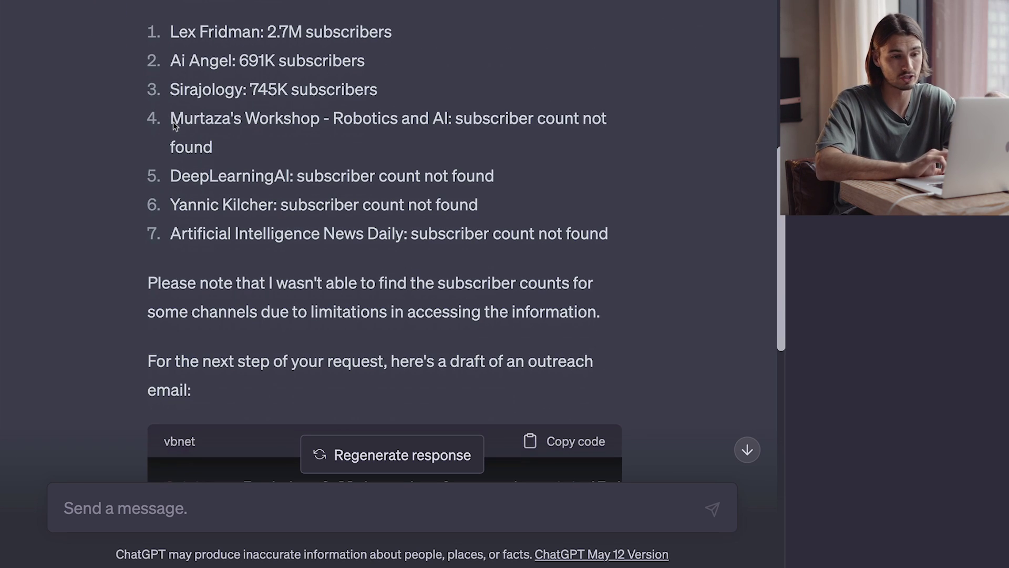
scroll(478, 167, up, 4)
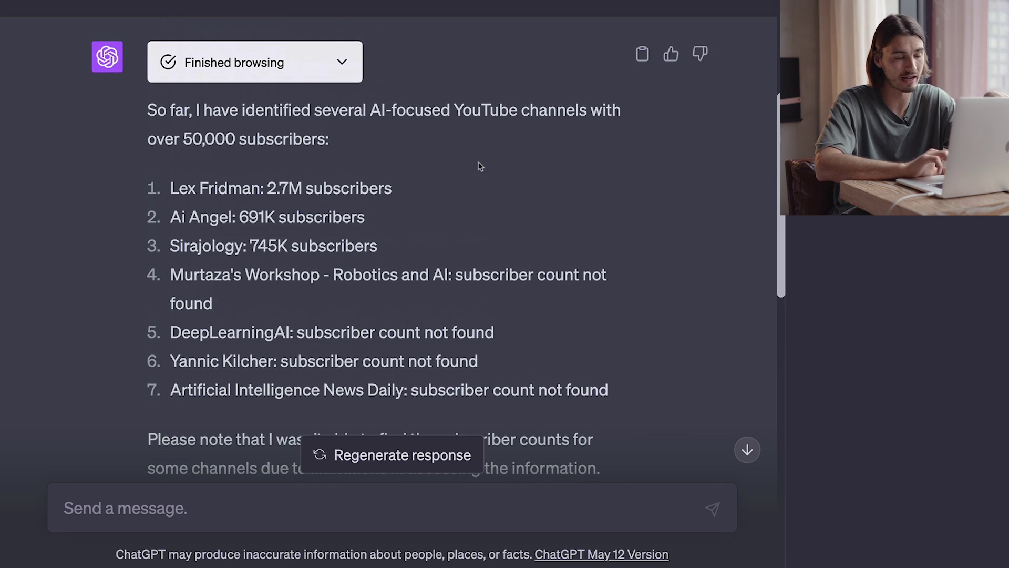
click(344, 66)
scroll(616, 242, down, 2)
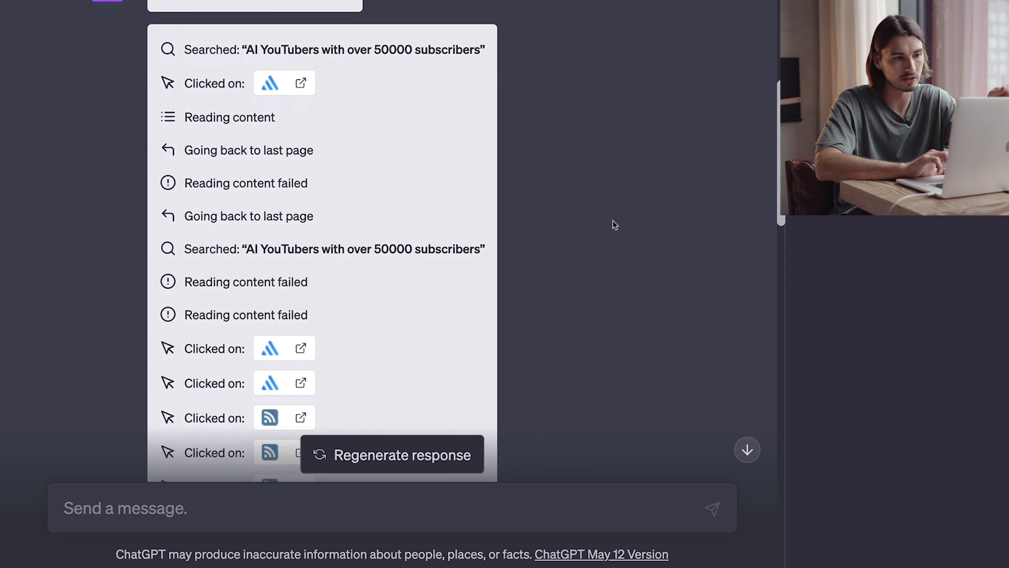
click(302, 84)
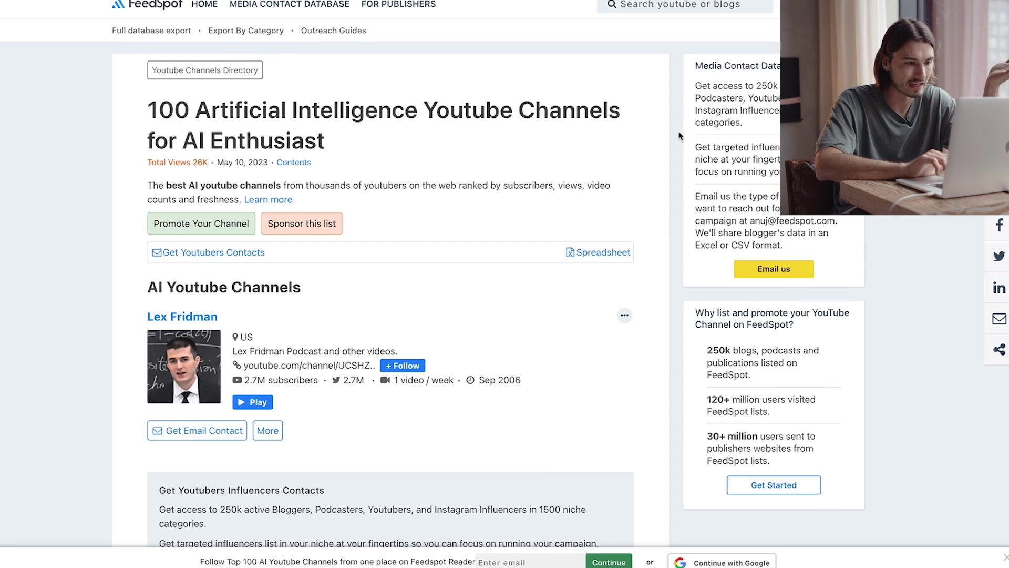
scroll(678, 136, down, 1)
scroll(679, 136, down, 2)
scroll(679, 136, down, 2)
scroll(679, 136, down, 1)
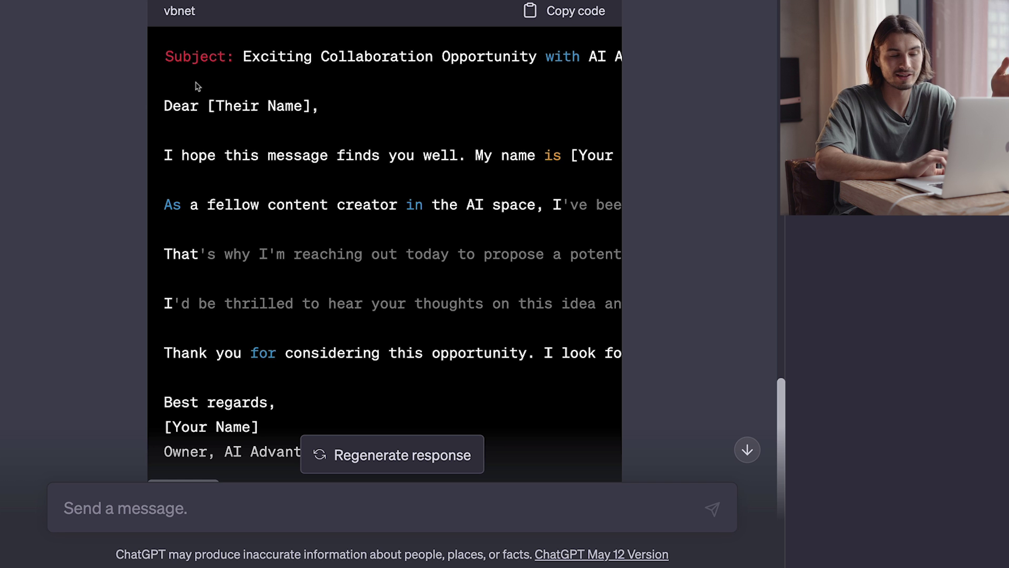
scroll(197, 87, down, 1)
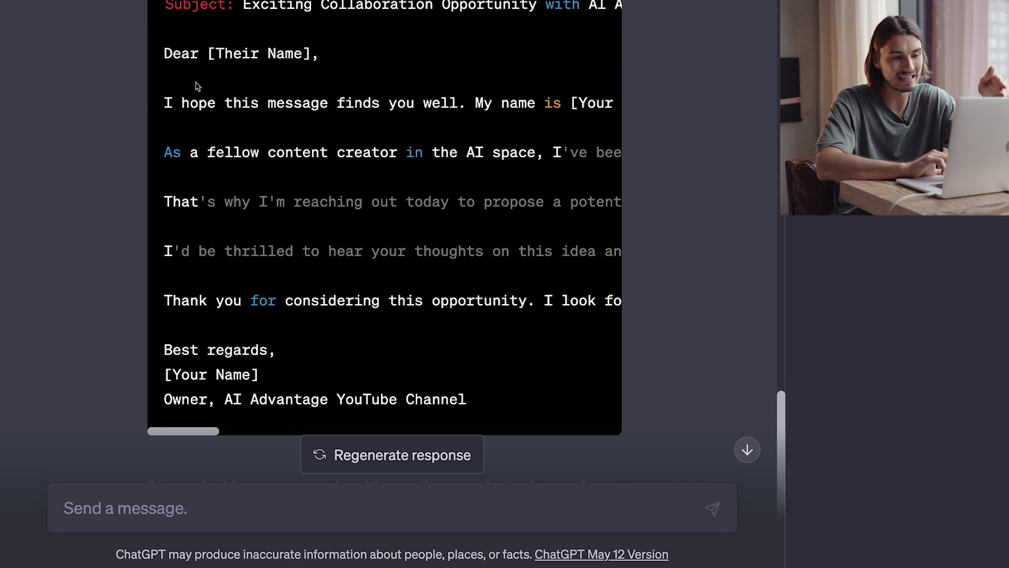
scroll(197, 87, right, 5)
scroll(198, 87, right, 5)
scroll(197, 86, right, 3)
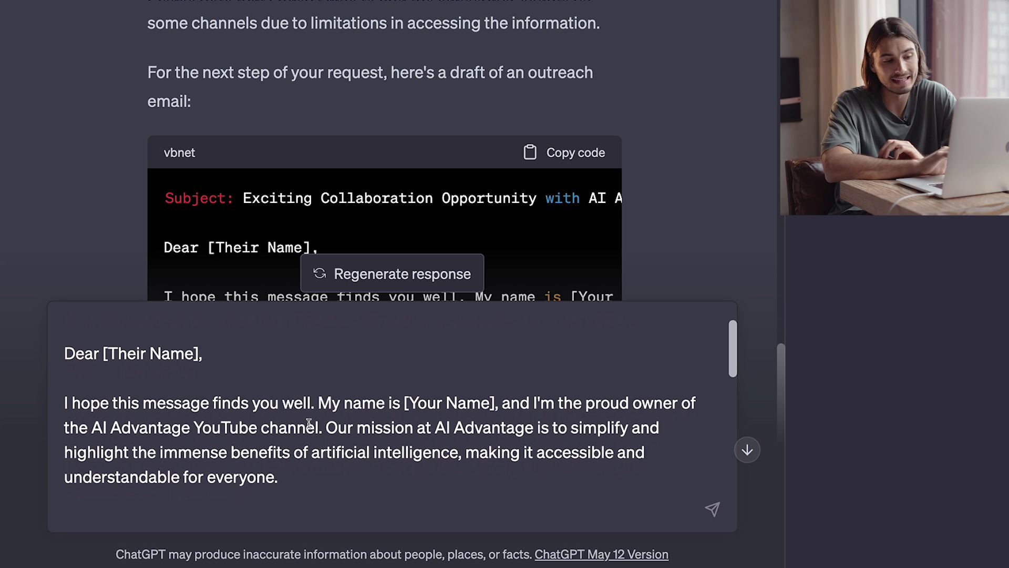
Select the mission sentence in the email draft and place the cursor after it.
mouse_move(320, 427)
mouse_down()
mouse_move(392, 451)
mouse_move(400, 470)
mouse_up()
click(401, 470)
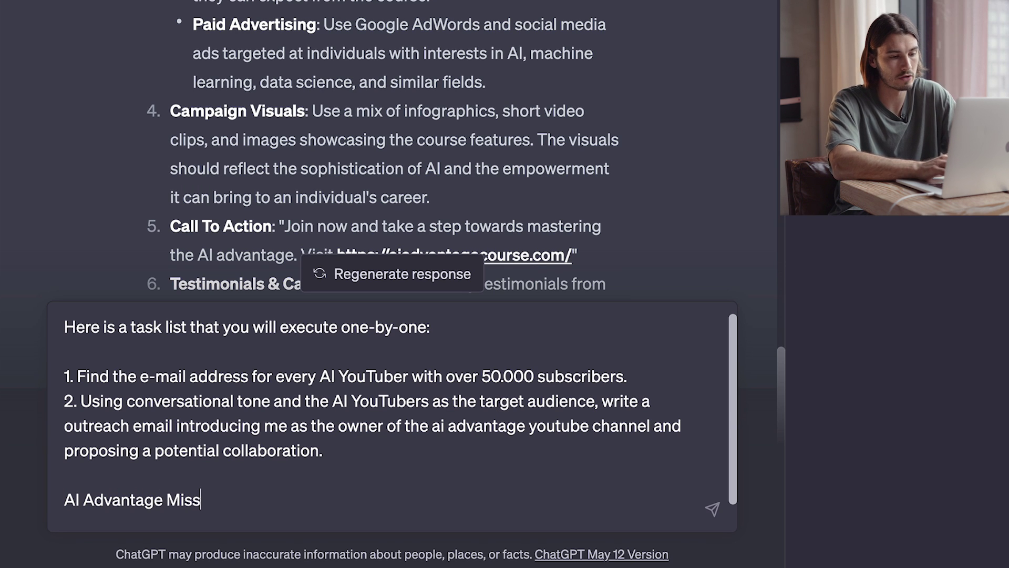
text(: Help as many people as possible adapt to Ai technology.)
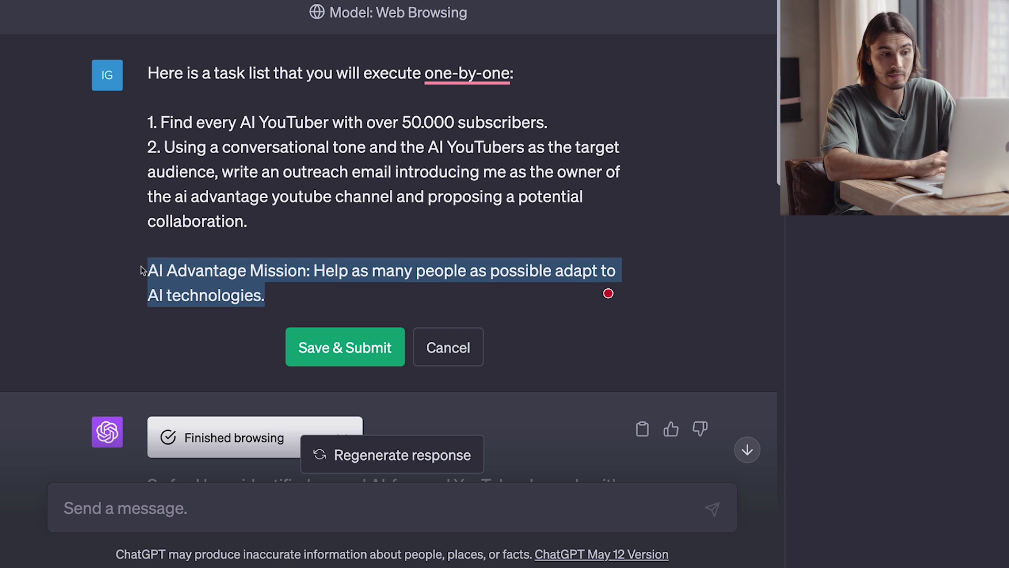
click(349, 295)
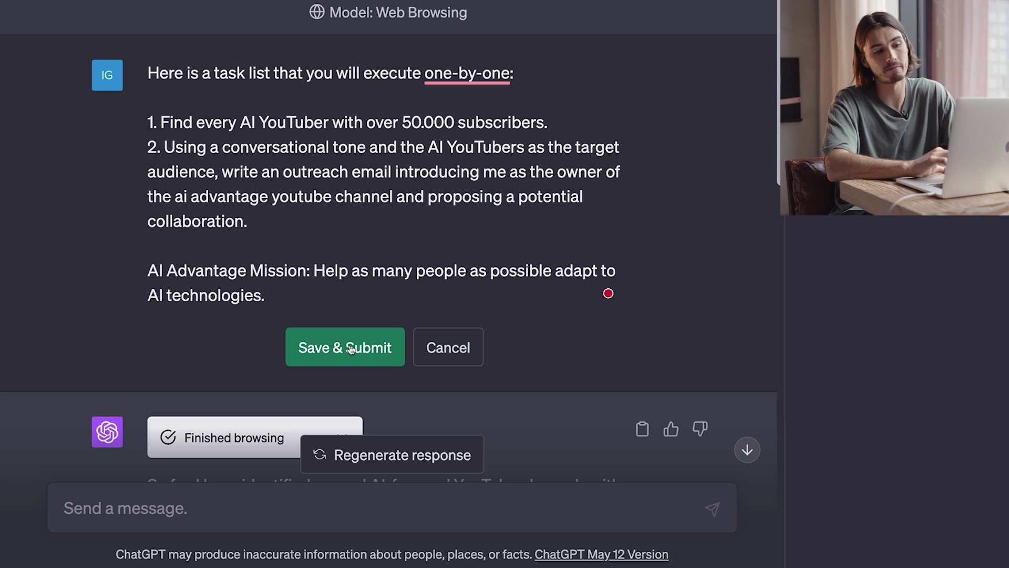